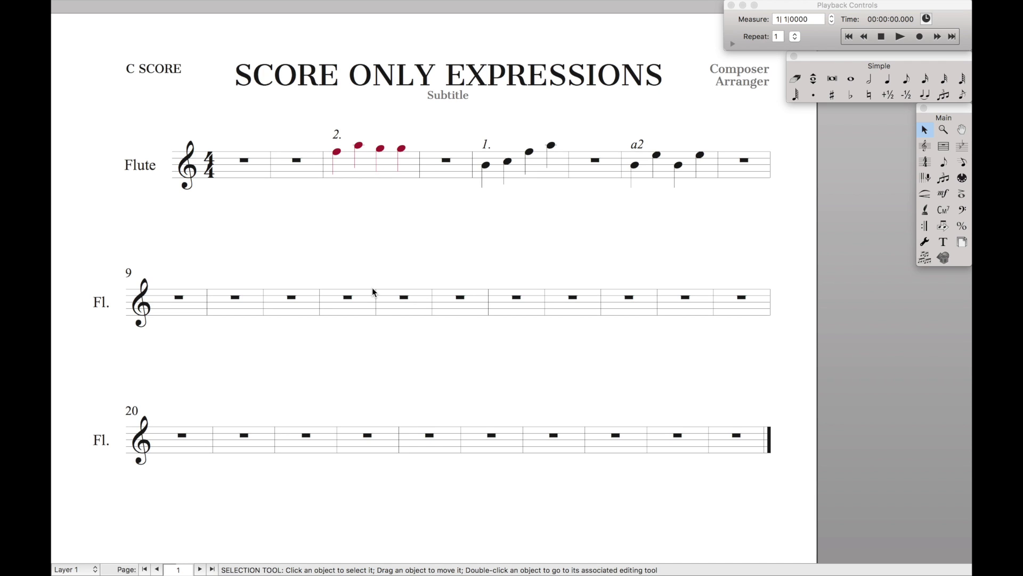
Inspect the 2. marking in the flute part's page view, then return to the full C score
key(super+equal)
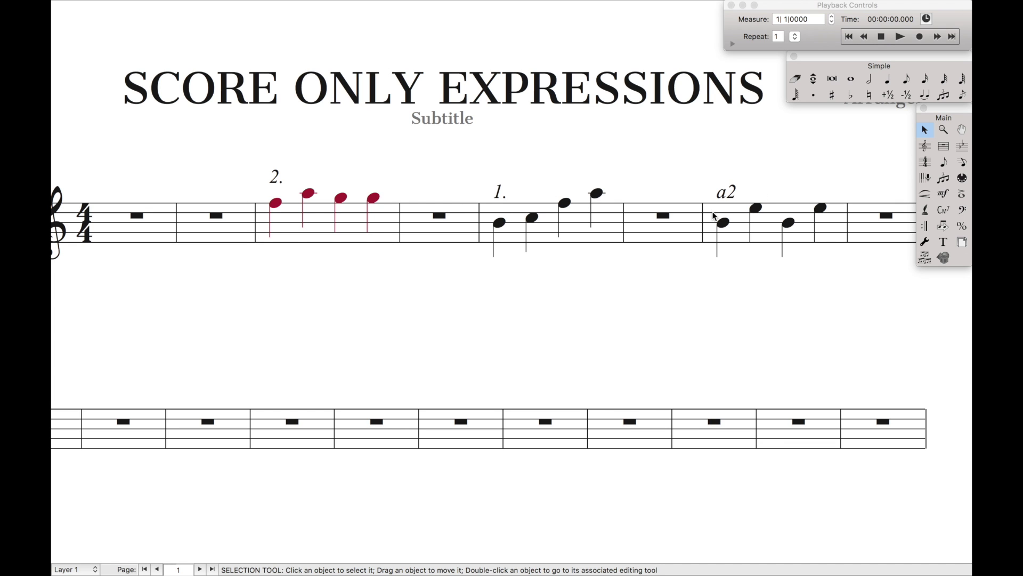
key(super+e)
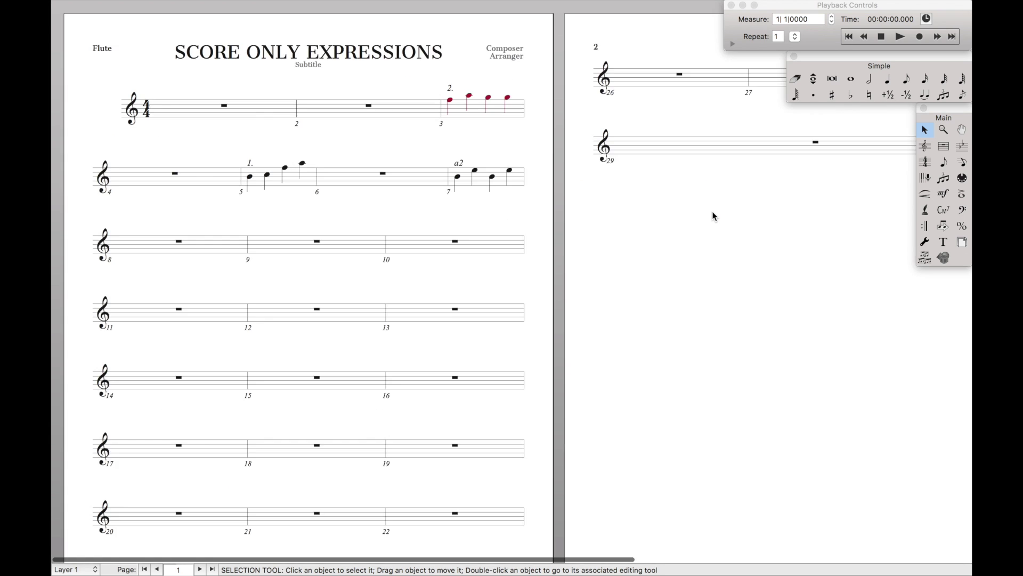
key(super+equal)
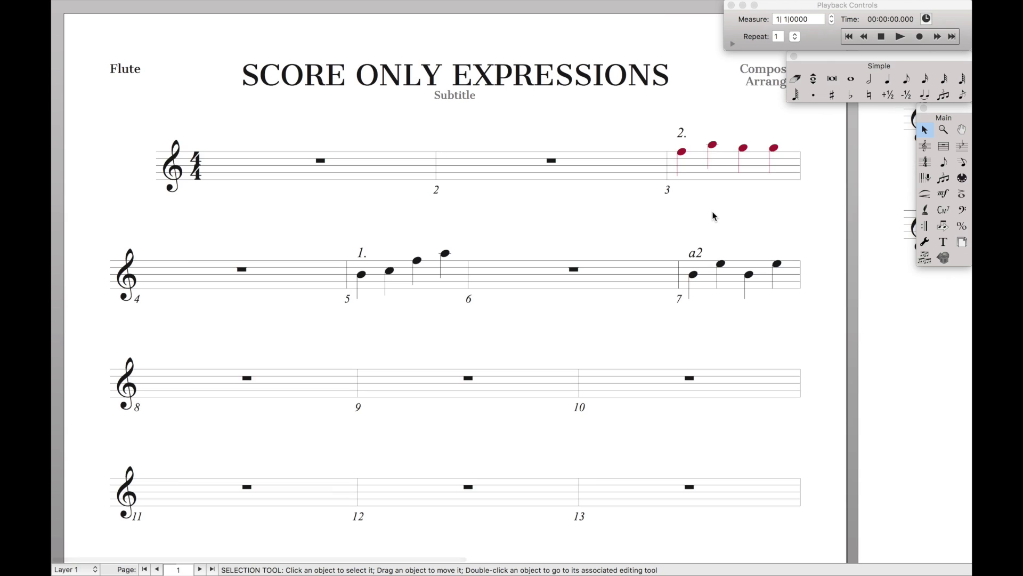
click(682, 134)
right_click(682, 133)
key(Escape)
key(super+alt+grave)
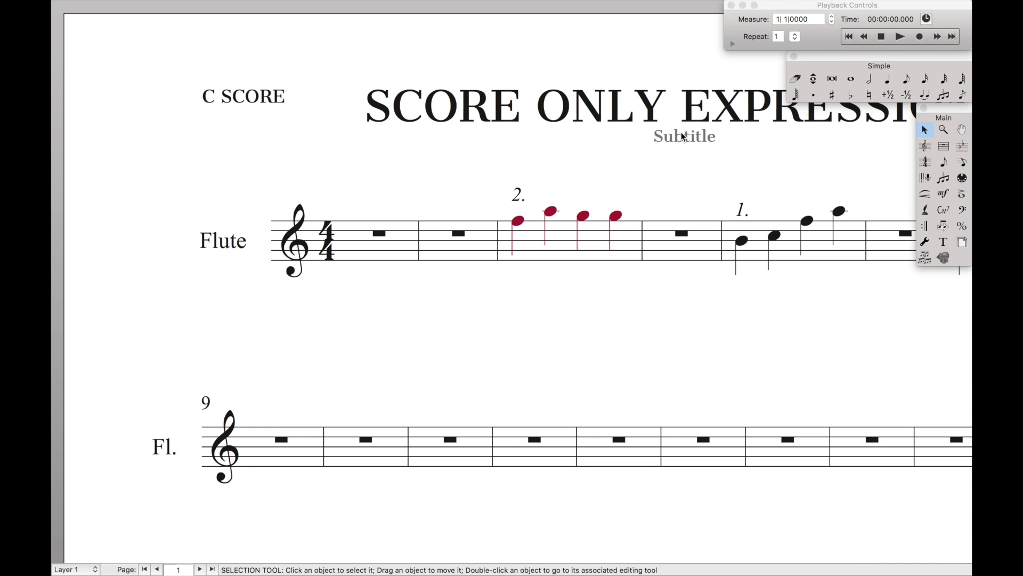
key(super+minus)
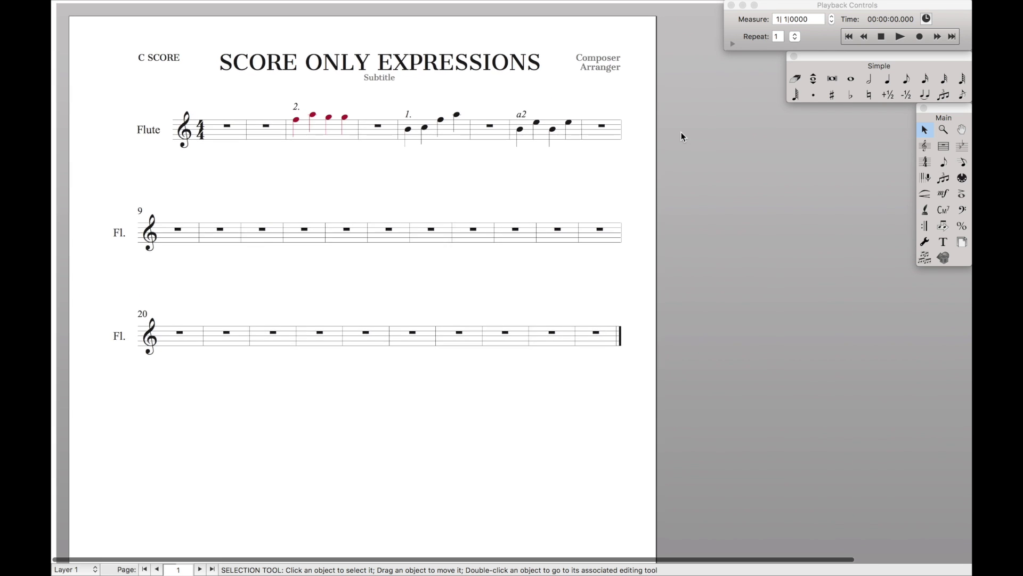
key(super+equal)
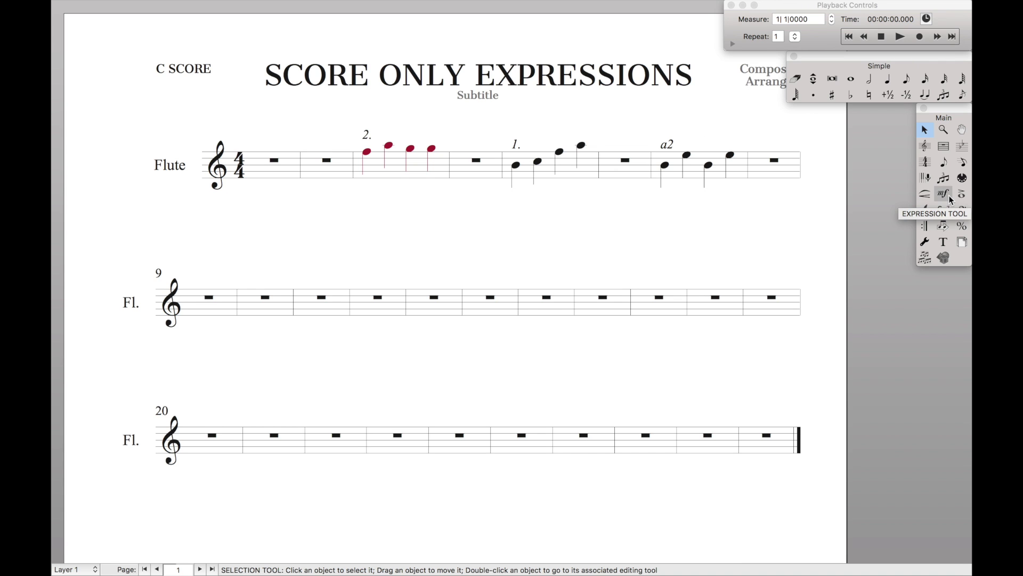
Duplicate the Technique Text expression category and name the copy 'Score Only'
click(943, 194)
double_click(515, 162)
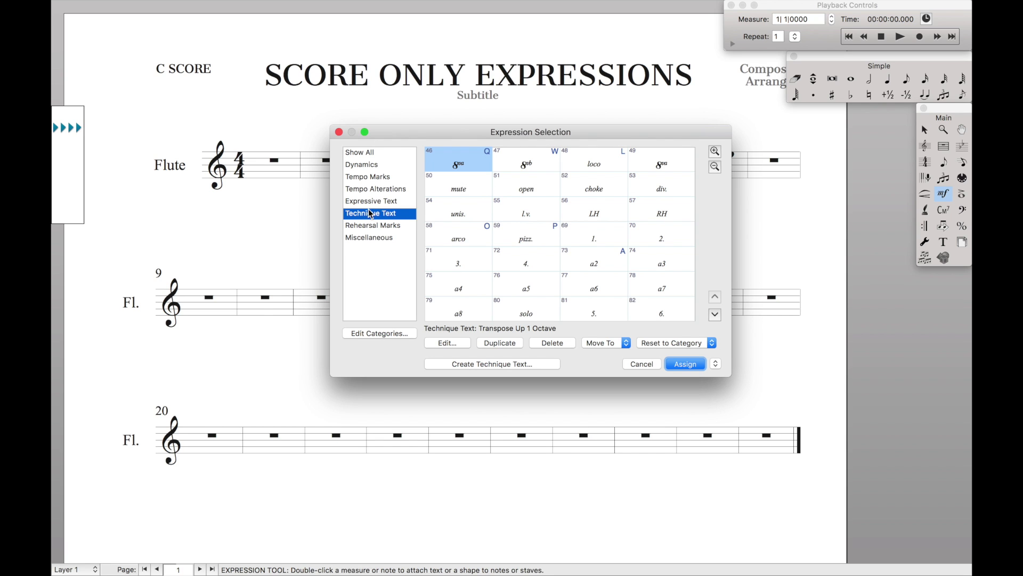
click(379, 334)
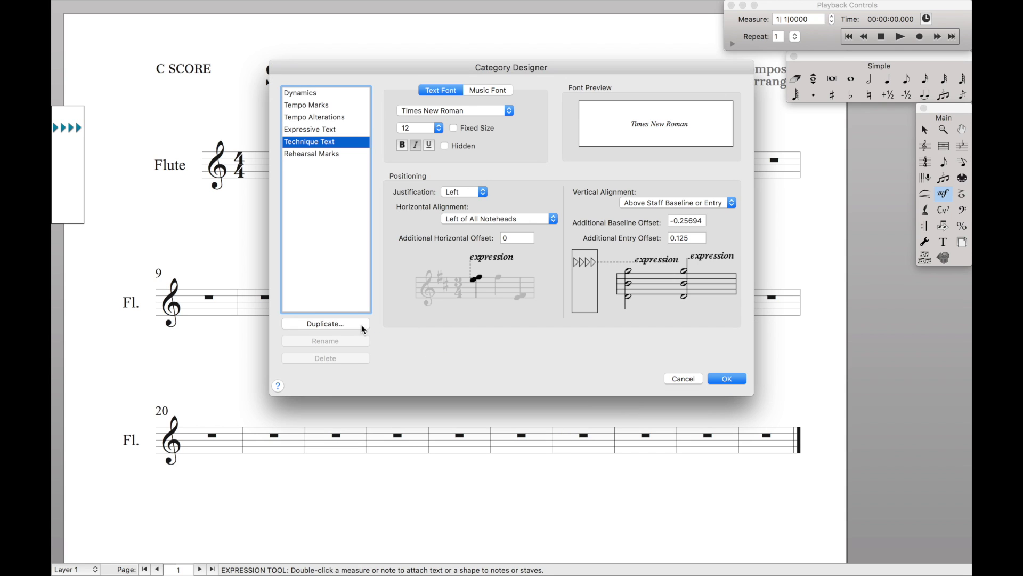
click(323, 323)
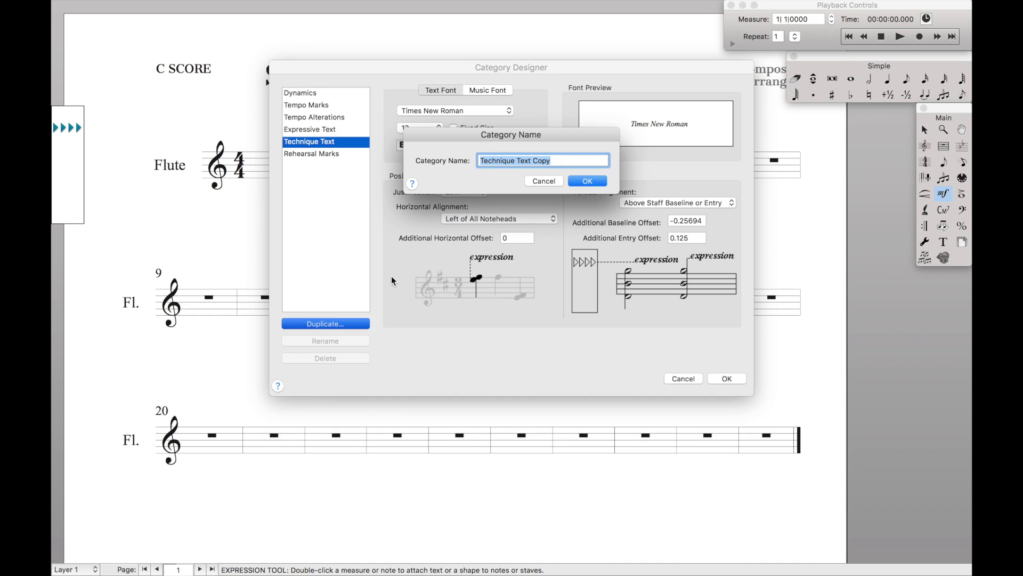
text(Score Only)
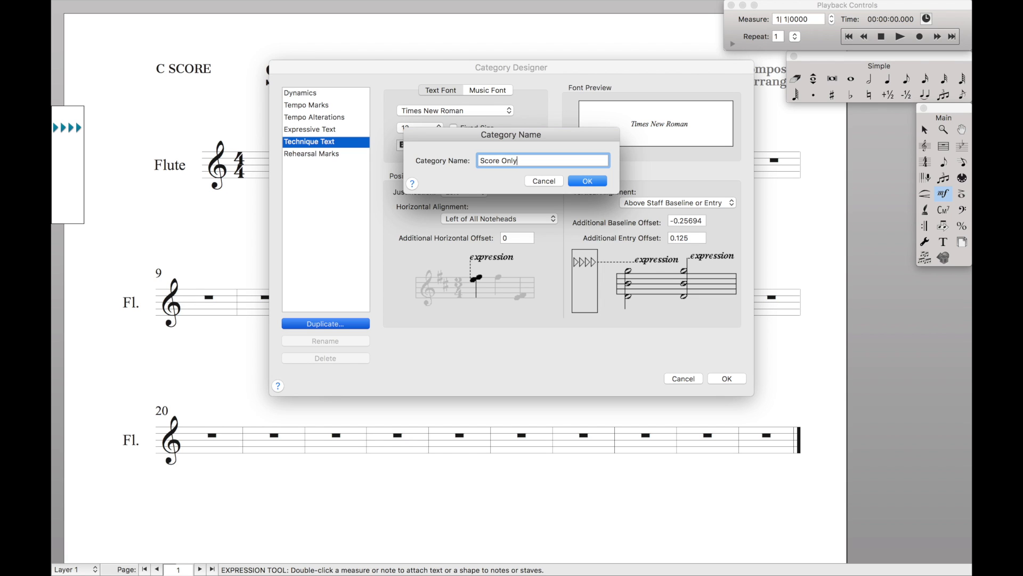
key(Return)
click(727, 378)
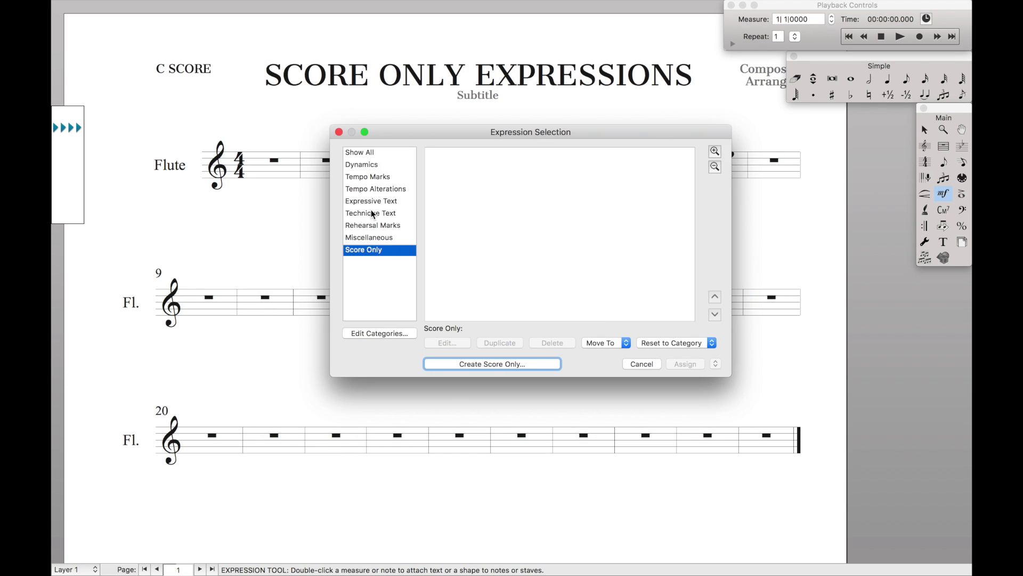
Move the 1. through a8 expressions from Technique Text into the Score Only category
click(372, 213)
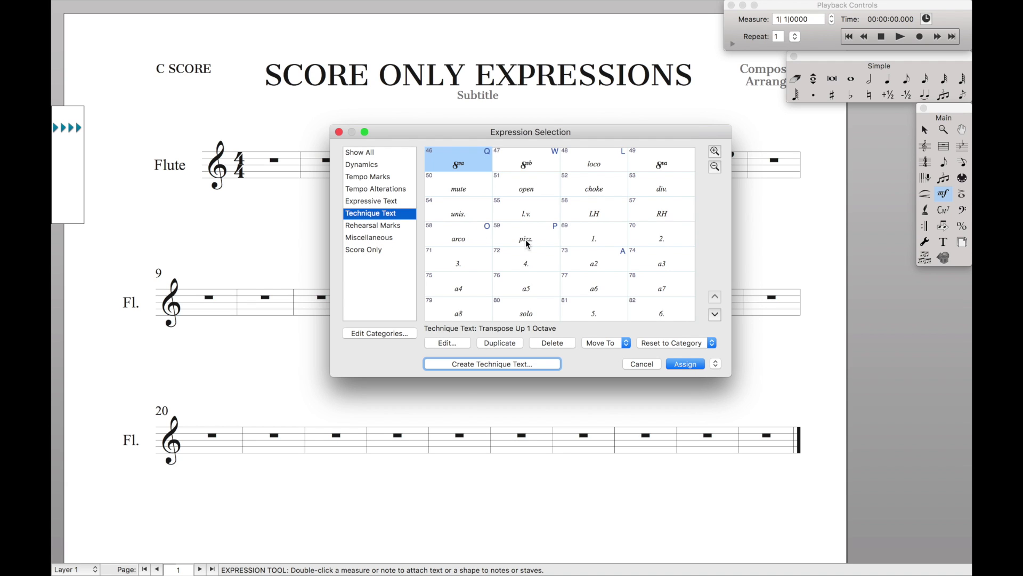
click(596, 251)
click(592, 236)
shift+click(476, 315)
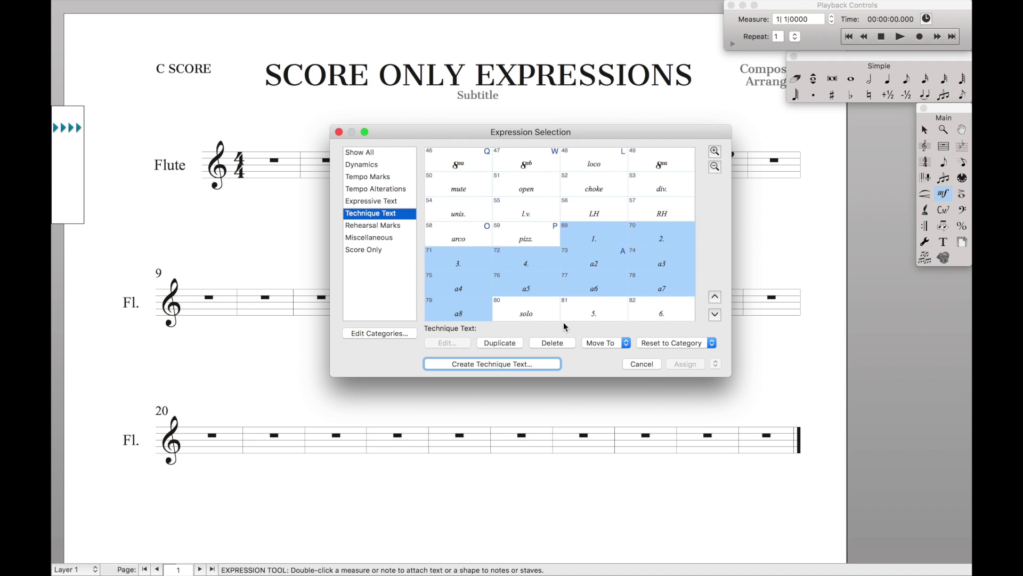
click(623, 342)
click(614, 433)
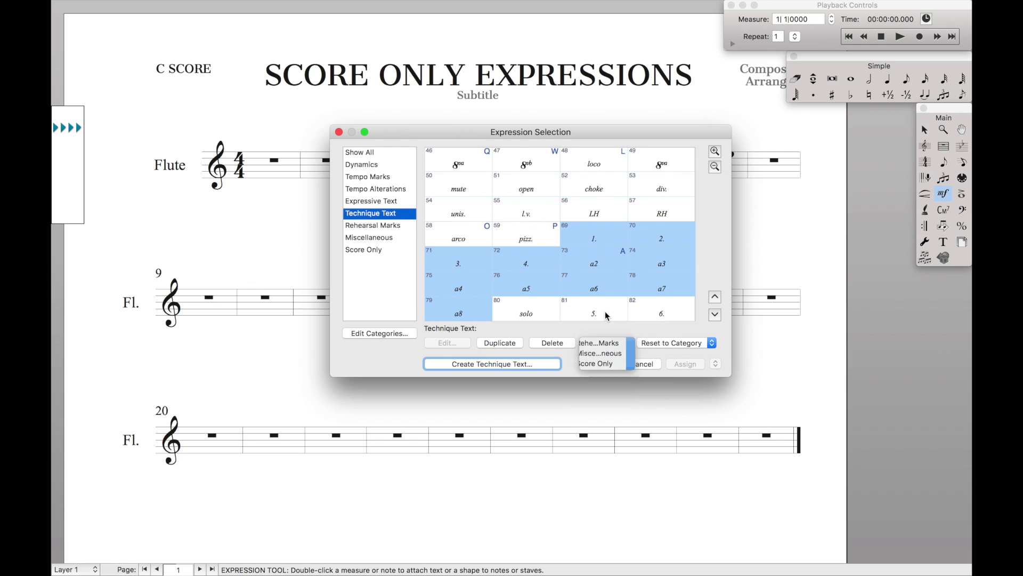
click(593, 244)
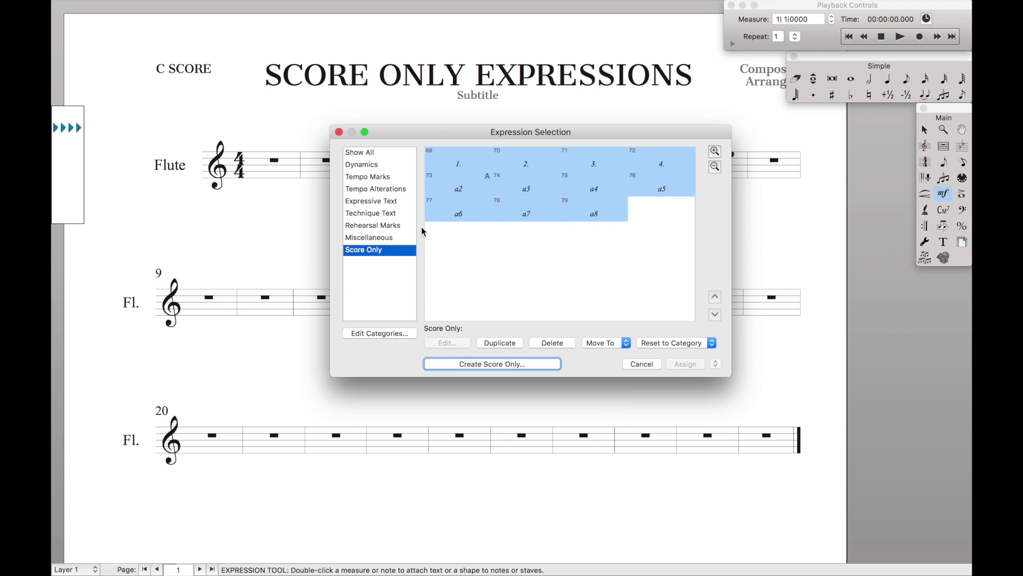
Move the remaining 5. through 8. expressions from Technique Text into Score Only
click(373, 213)
scroll(606, 257, down, 2)
drag(655, 198, 594, 213)
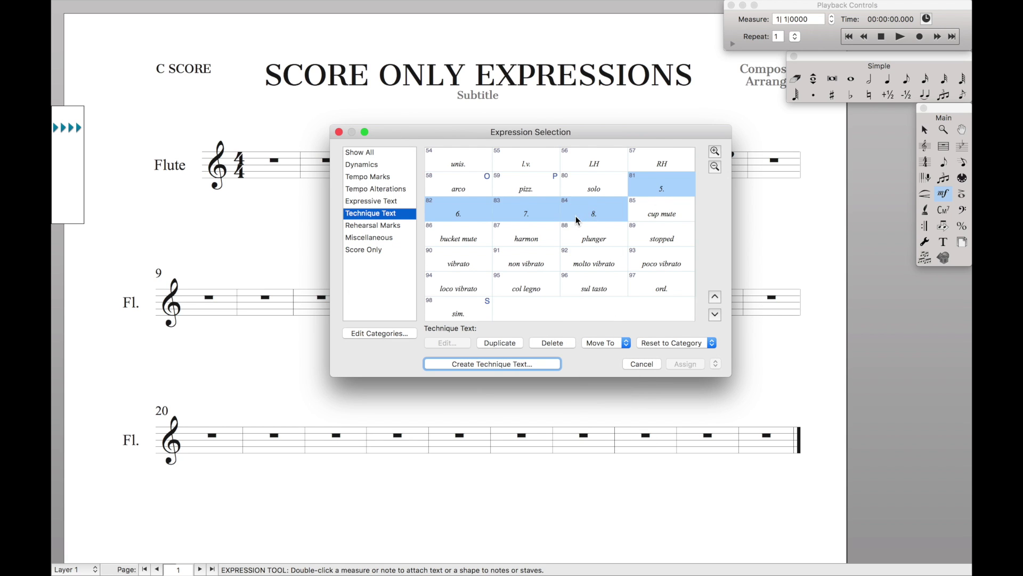
click(597, 343)
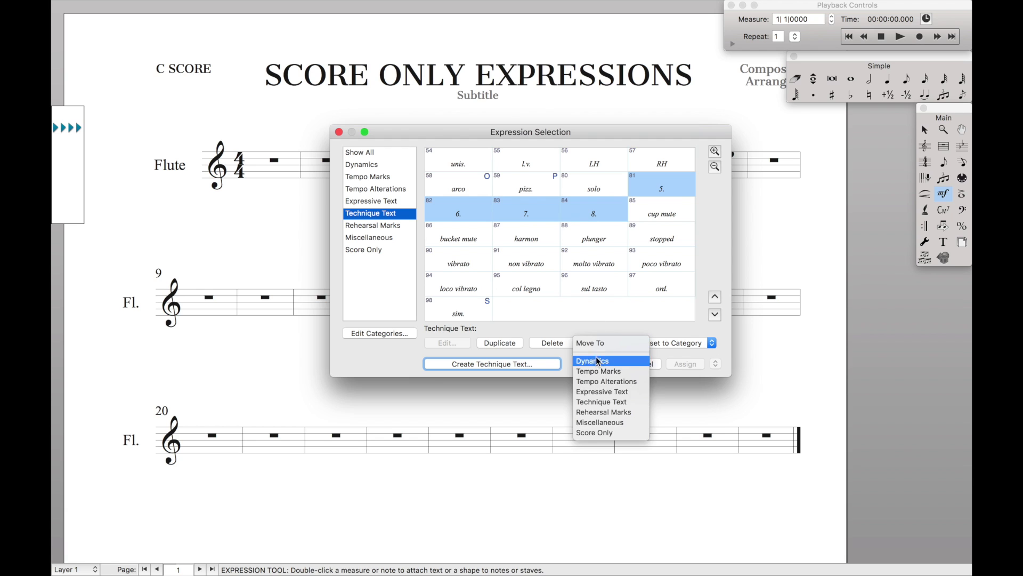
click(601, 432)
click(598, 245)
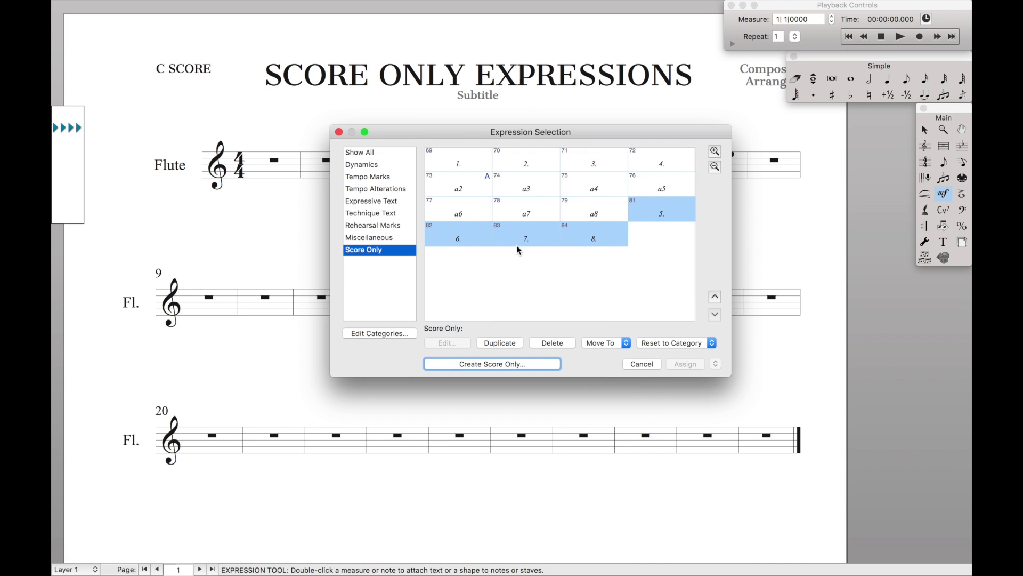
Place the Score Only 2. expression above measure 3 of the Flute staff
click(527, 166)
key(Return)
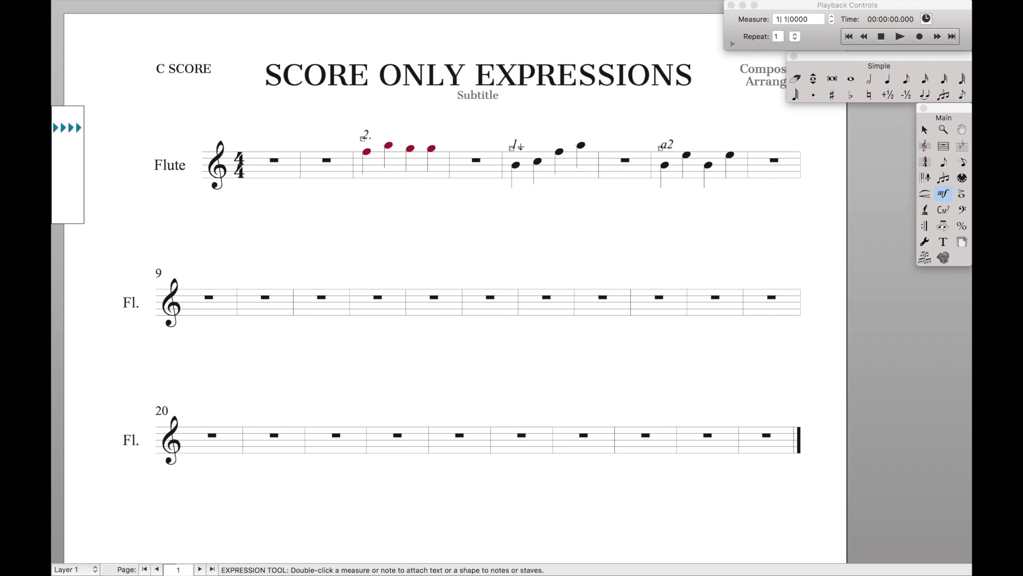
key(Escape)
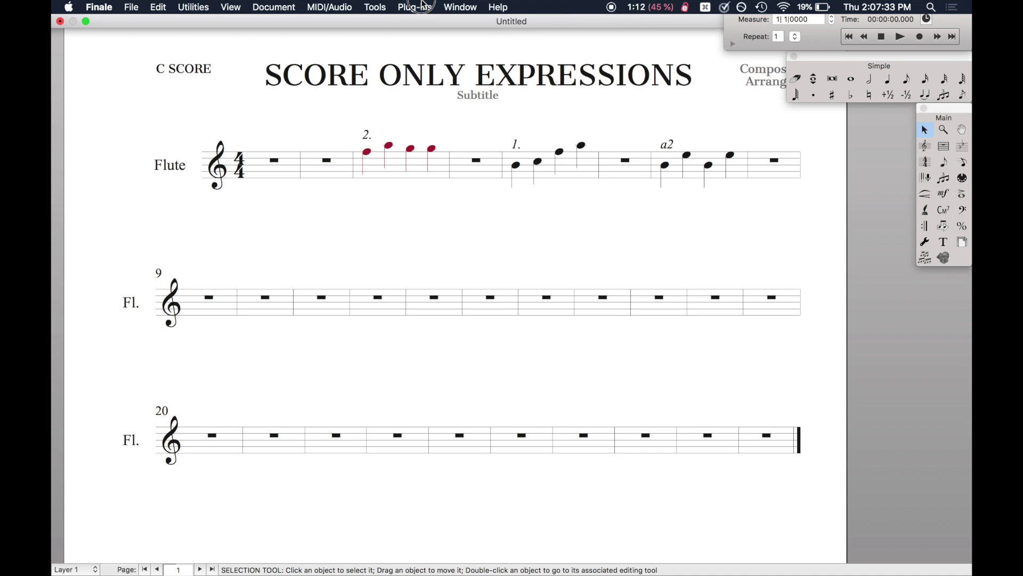
Launch JW Change from JW Plug-ins, collapse Noteheads and expand the Expressions task group
click(415, 7)
mouse_move(450, 145)
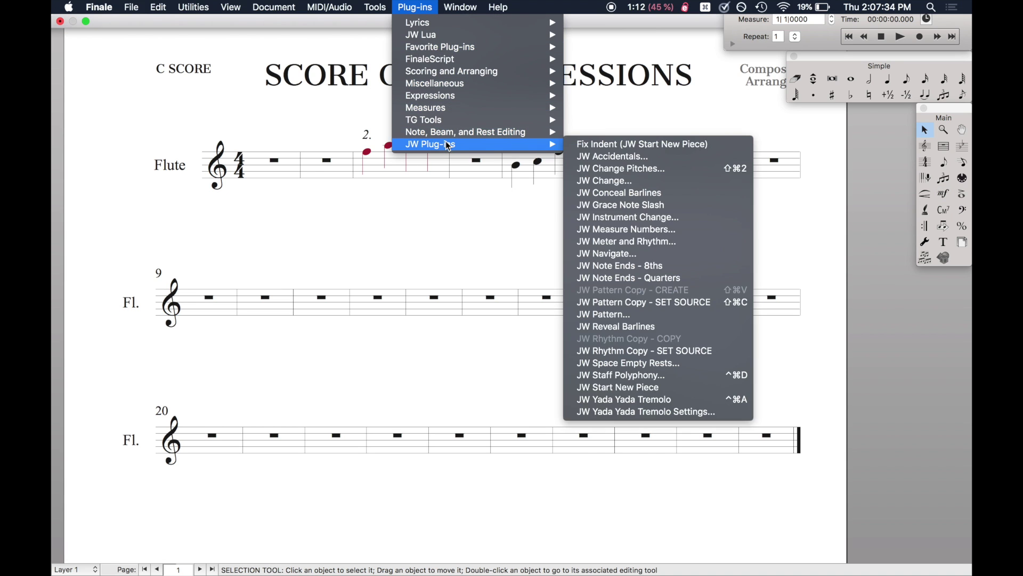
click(635, 181)
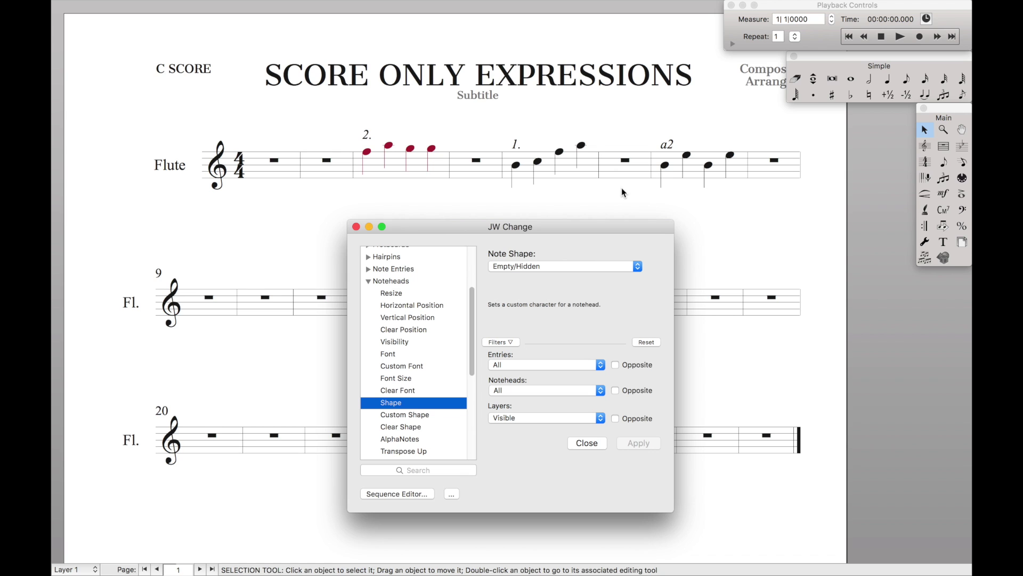
click(368, 281)
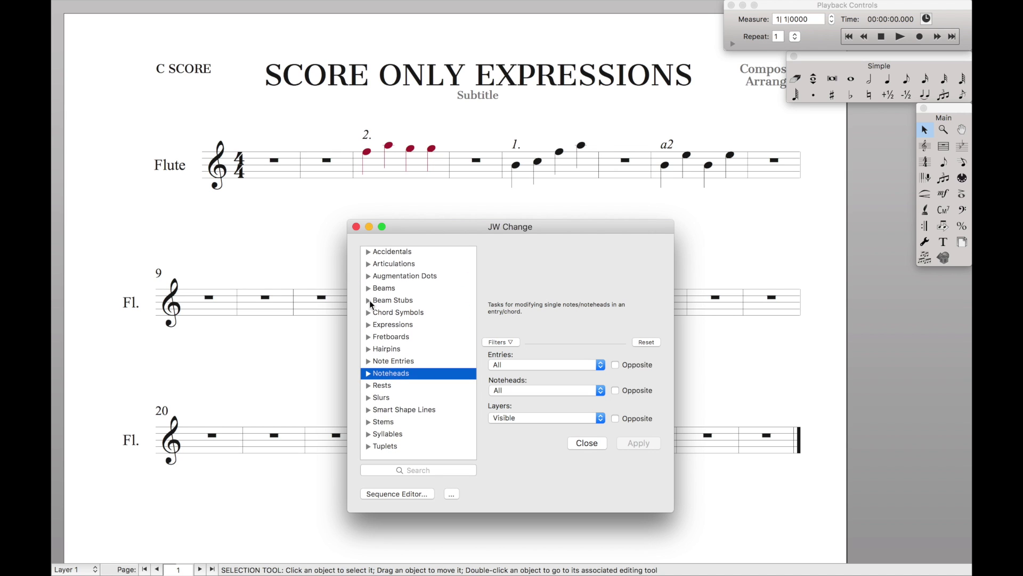
click(368, 324)
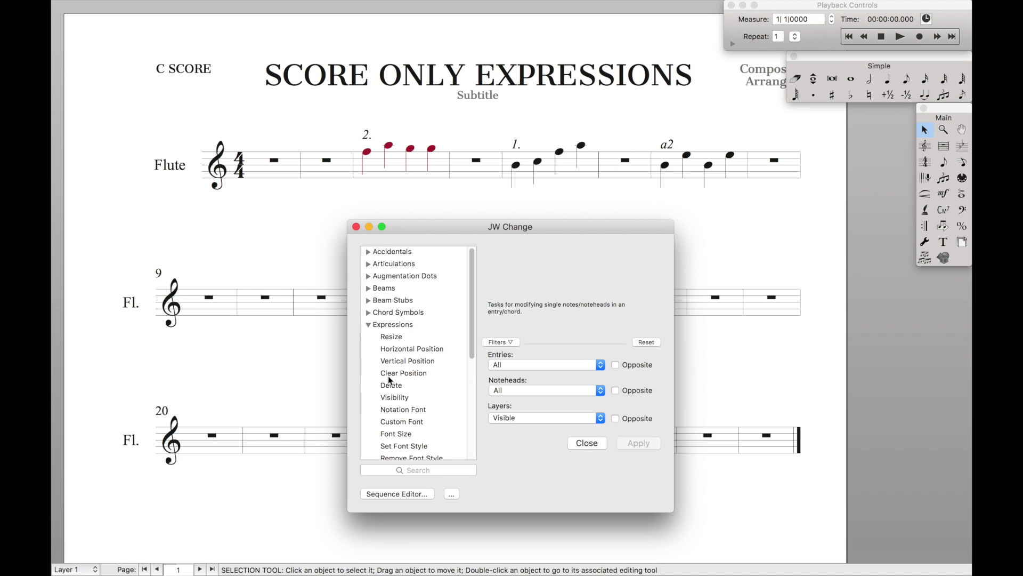
Set the Visibility task to 'Show in Current (Hide otherwise)', filtered to the Score Only category
click(384, 399)
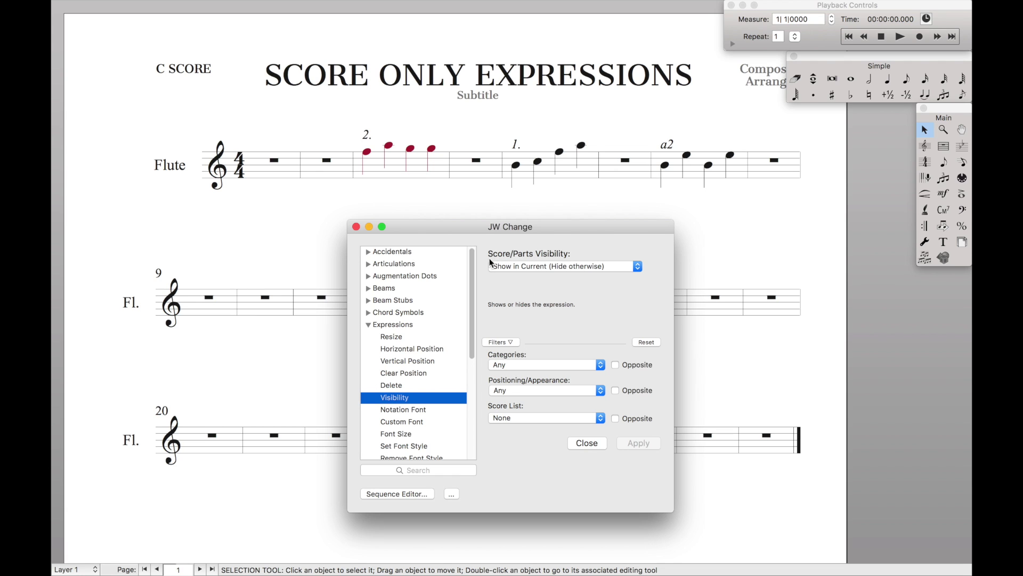
click(533, 268)
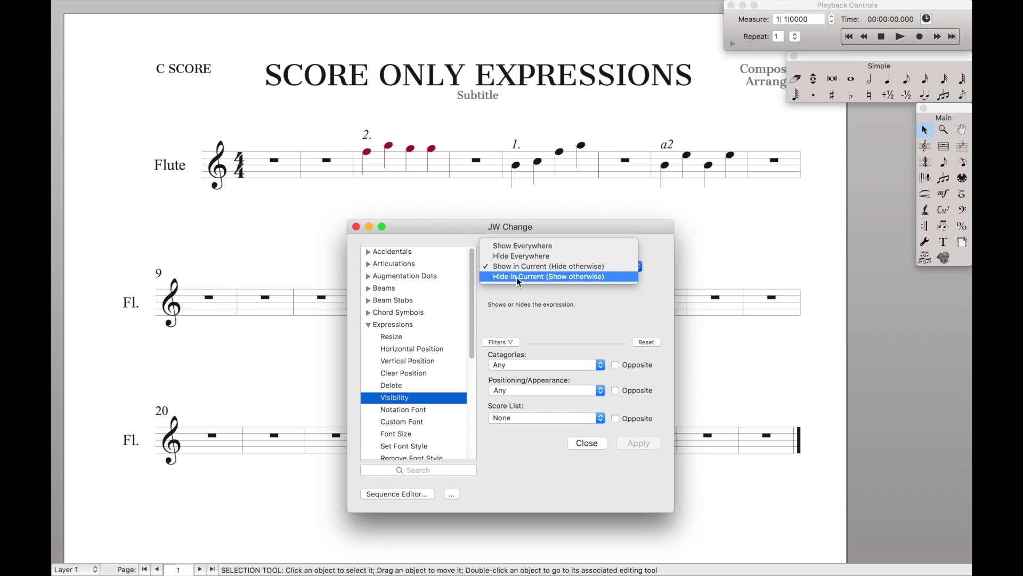
click(555, 265)
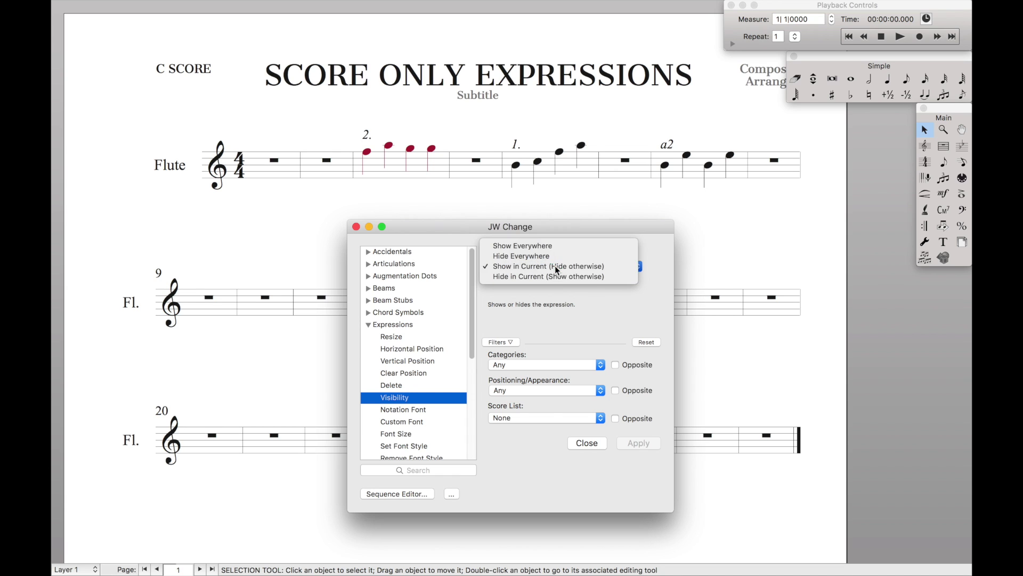
click(509, 363)
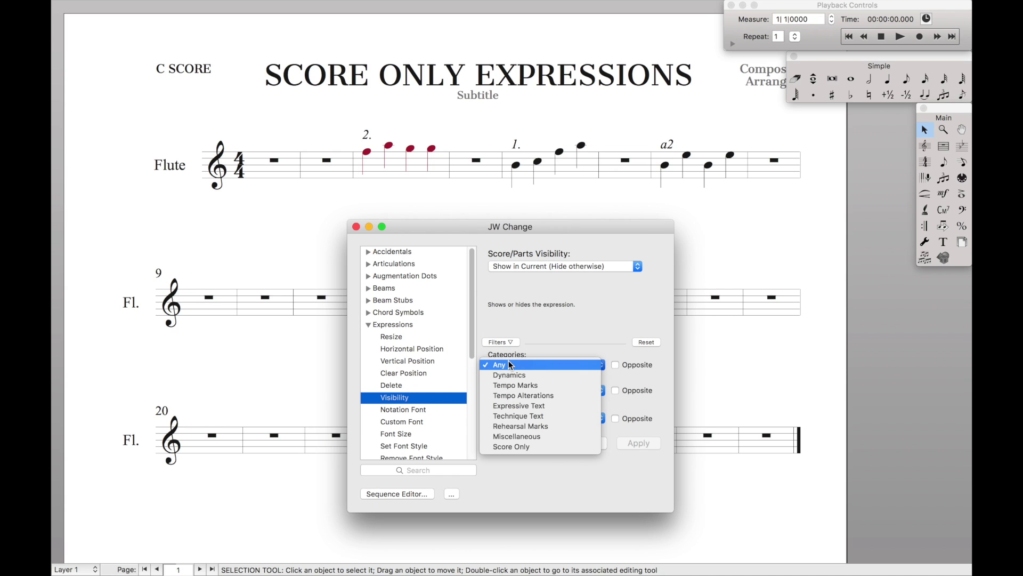
click(515, 448)
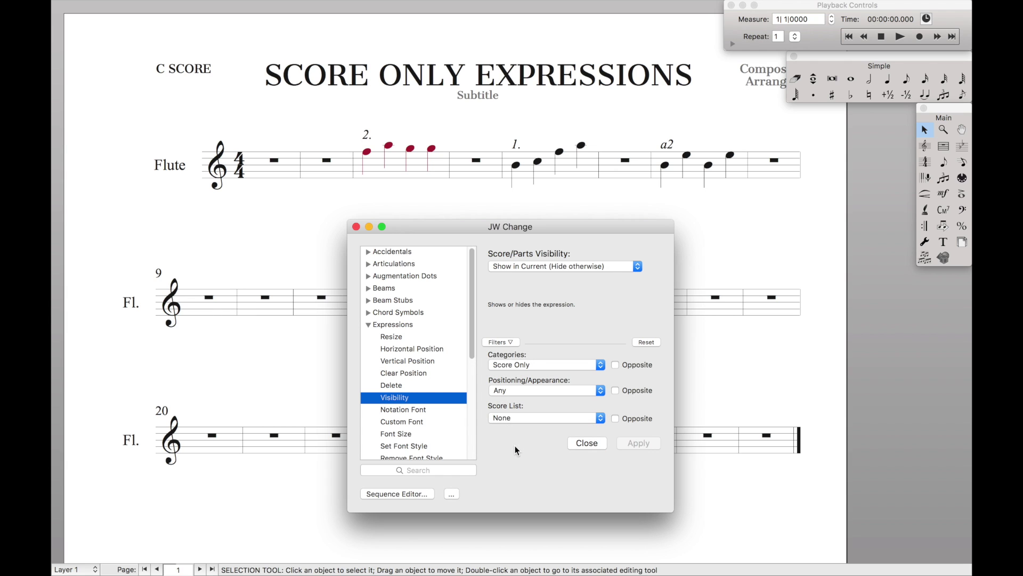
Select the entire score, apply the visibility change, and close JW Change
click(739, 246)
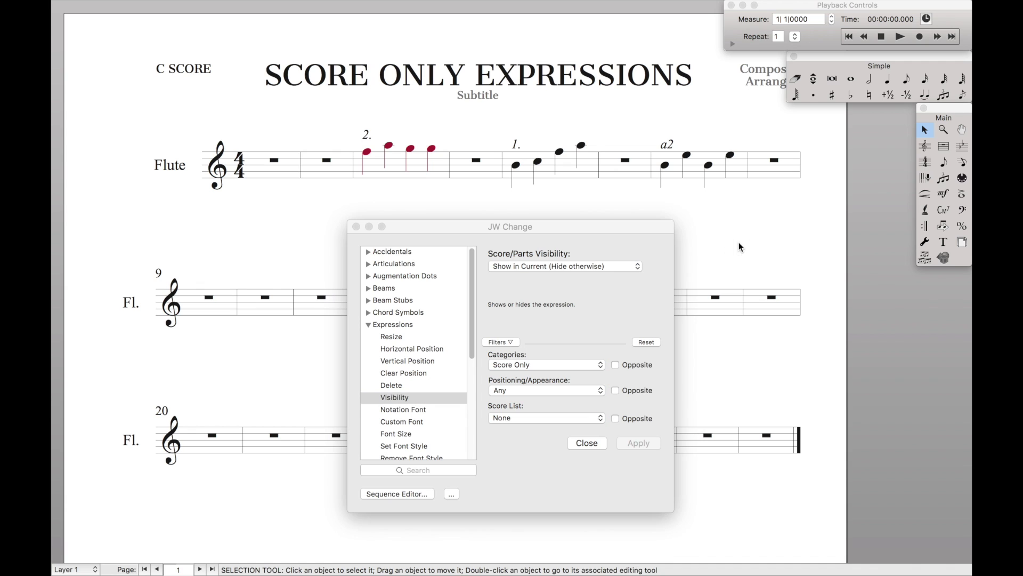
key(super+a)
click(634, 313)
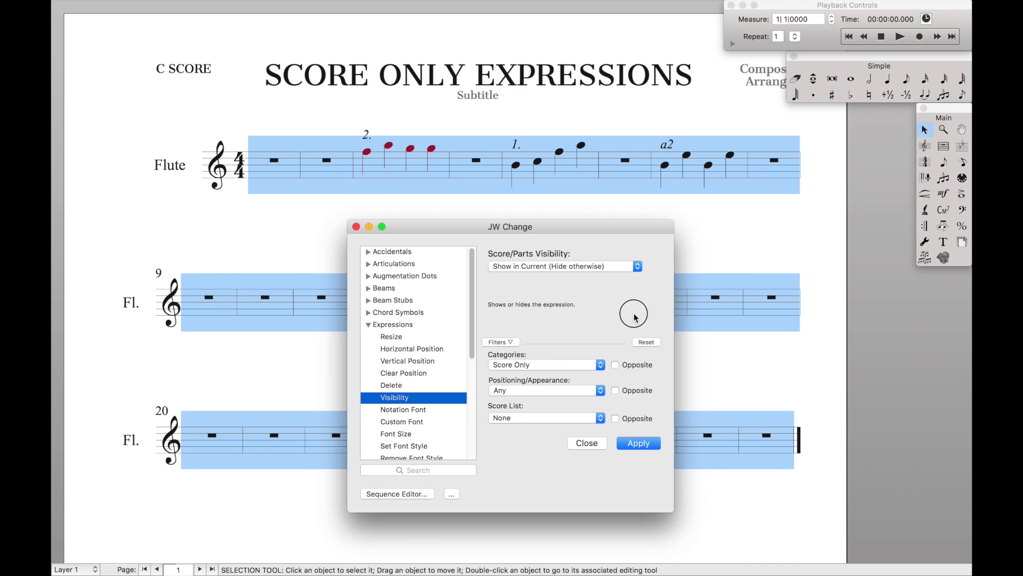
click(637, 443)
click(608, 444)
Deselect, zoom in to check the orange 2., 1. and a2 markings, then return to Page View
click(630, 385)
key(super+equal)
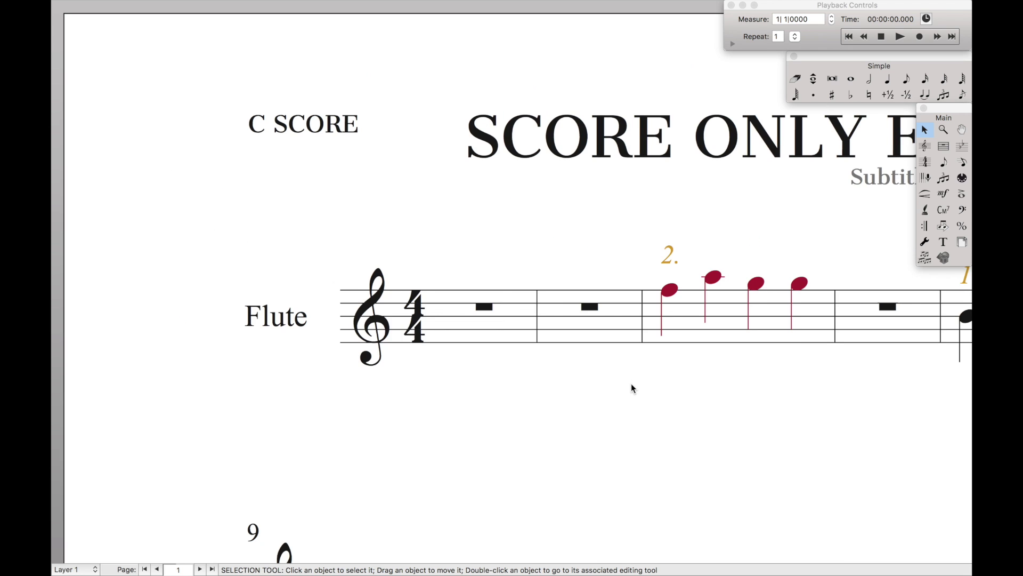
scroll(631, 382, right, 5)
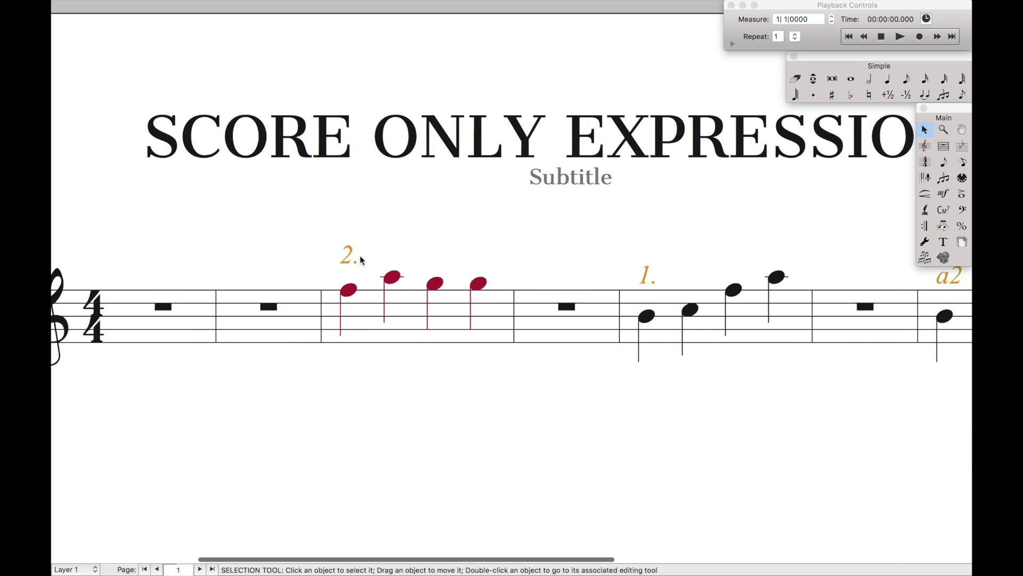
key(super+minus)
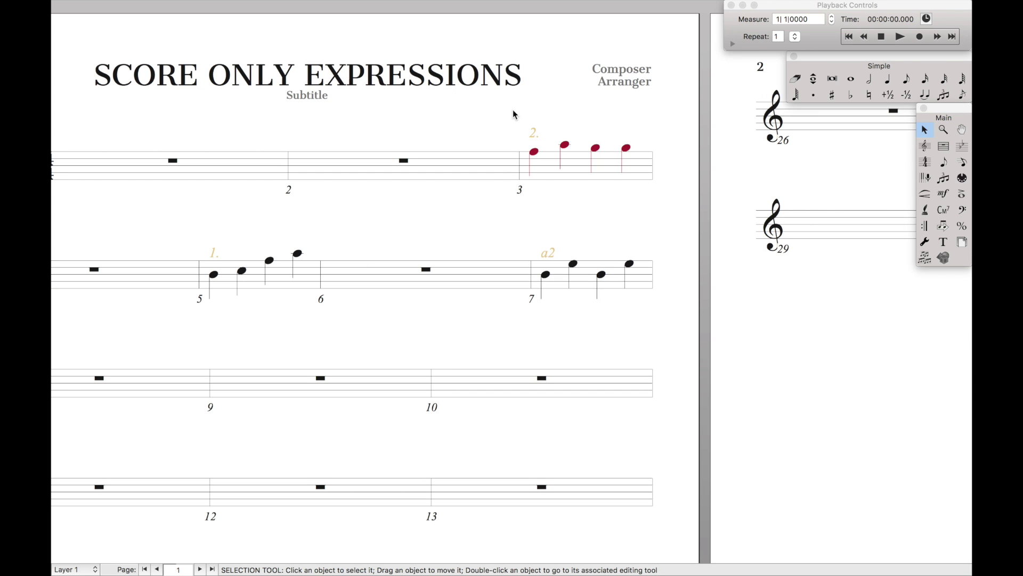
key(super+e)
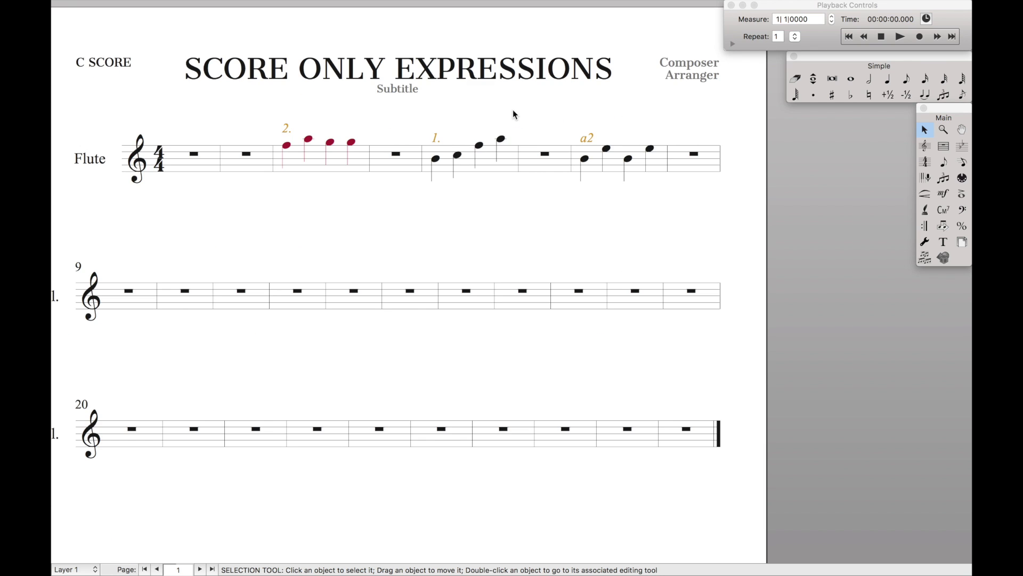